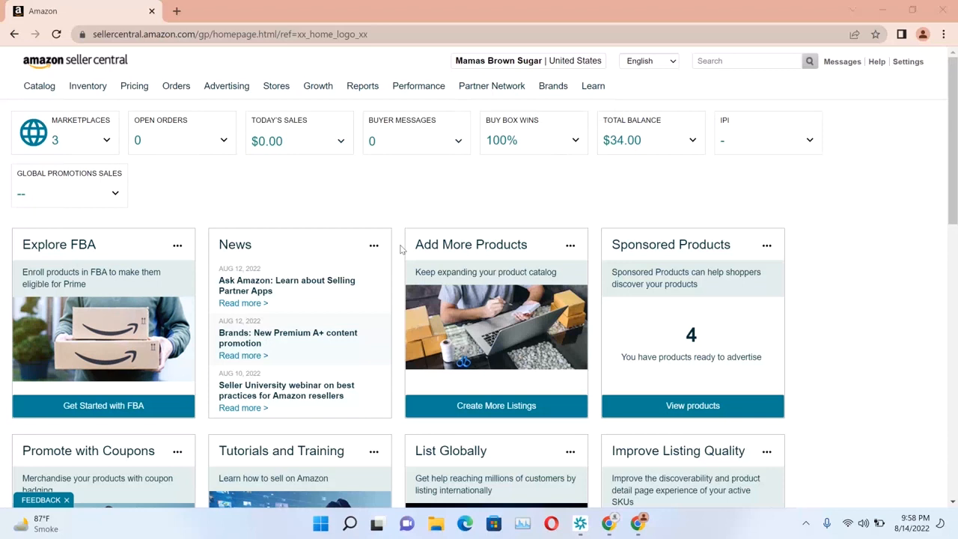
# Step: Open amazon.com in a new browser tab and search the store for "face mask"
pyautogui.click(177, 11)
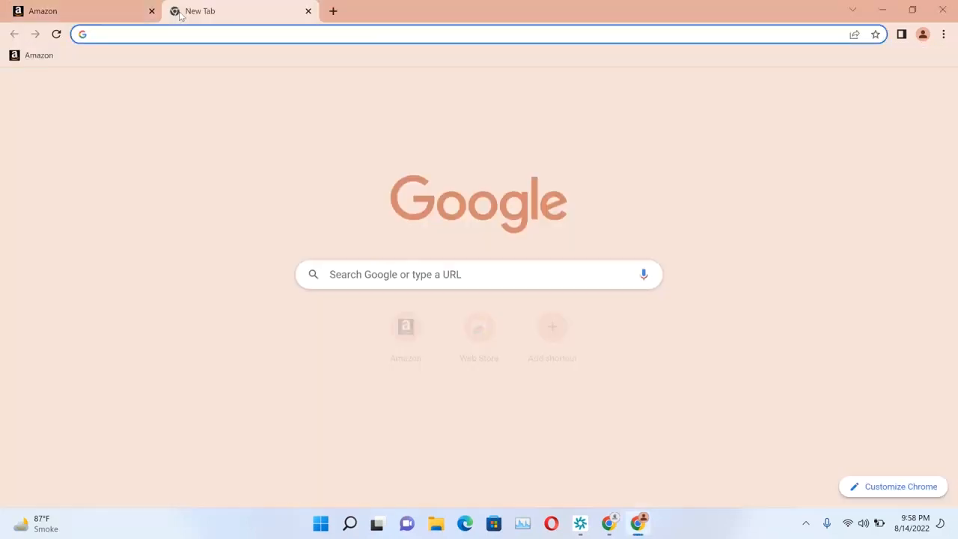
pyautogui.write('amazon.com')
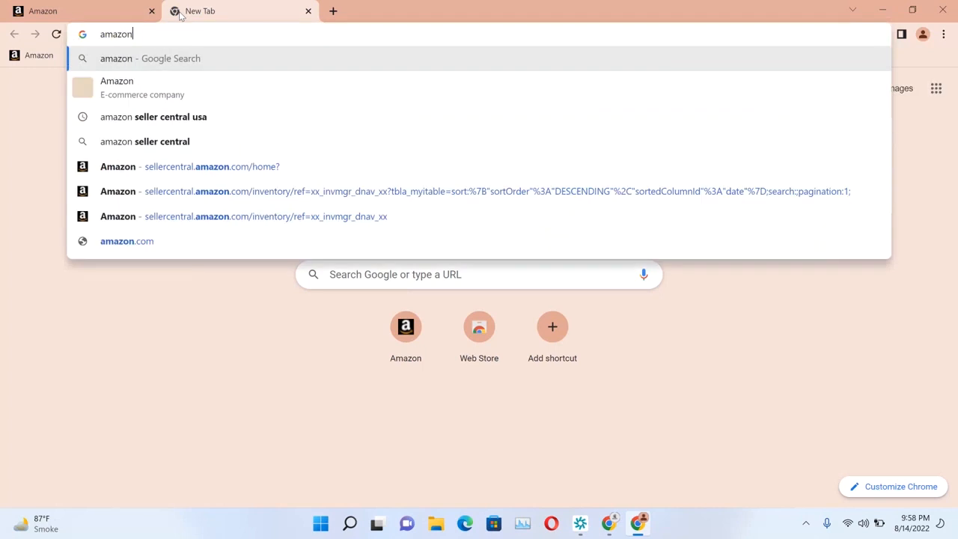
pyautogui.press('Return')
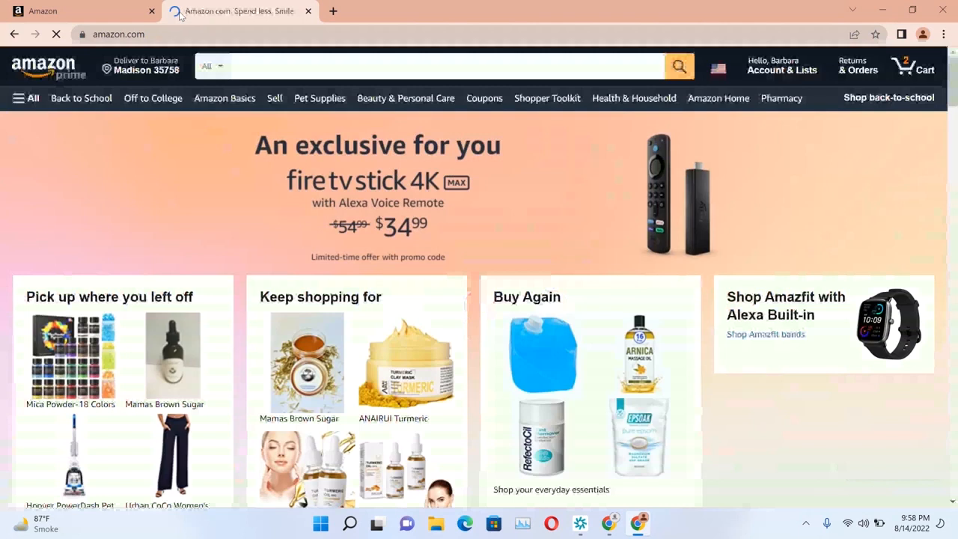
pyautogui.click(297, 65)
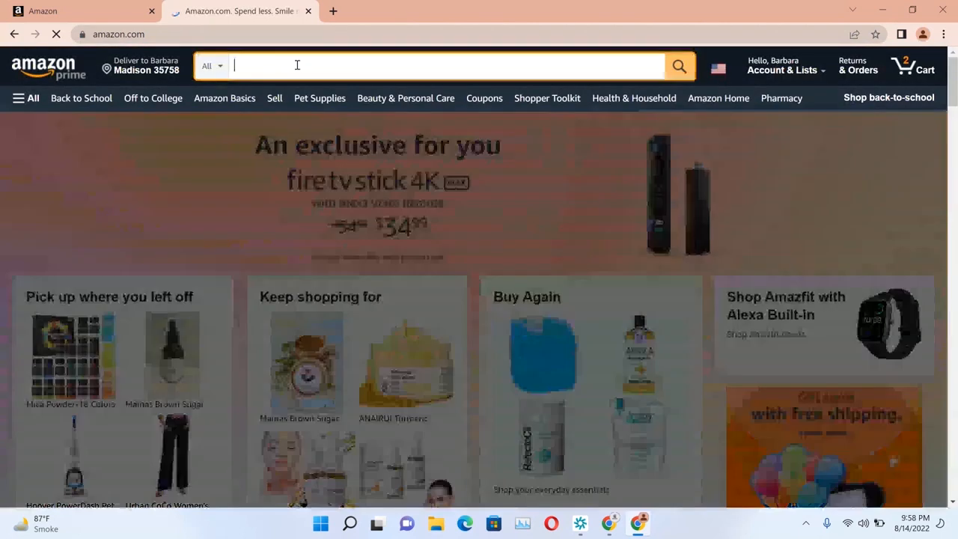
pyautogui.write('face')
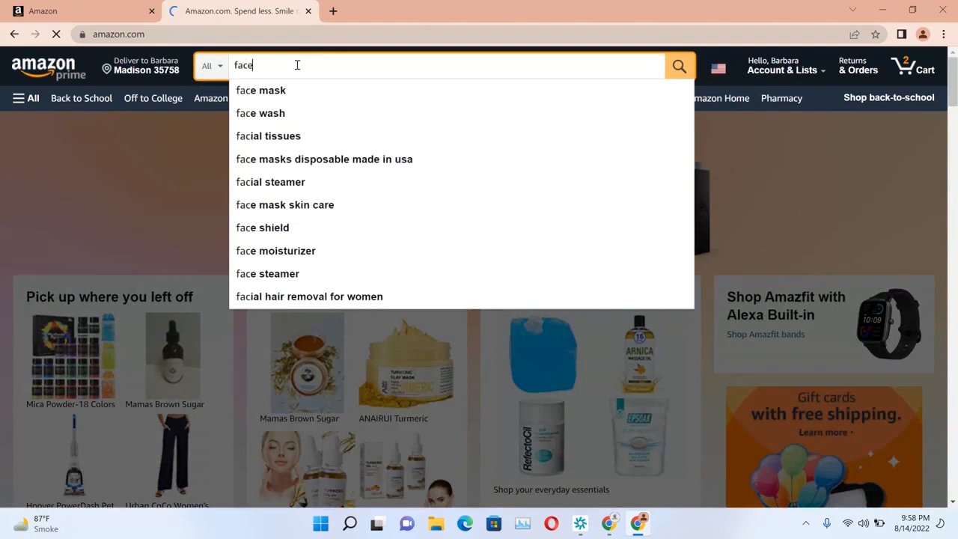
pyautogui.write(' mask')
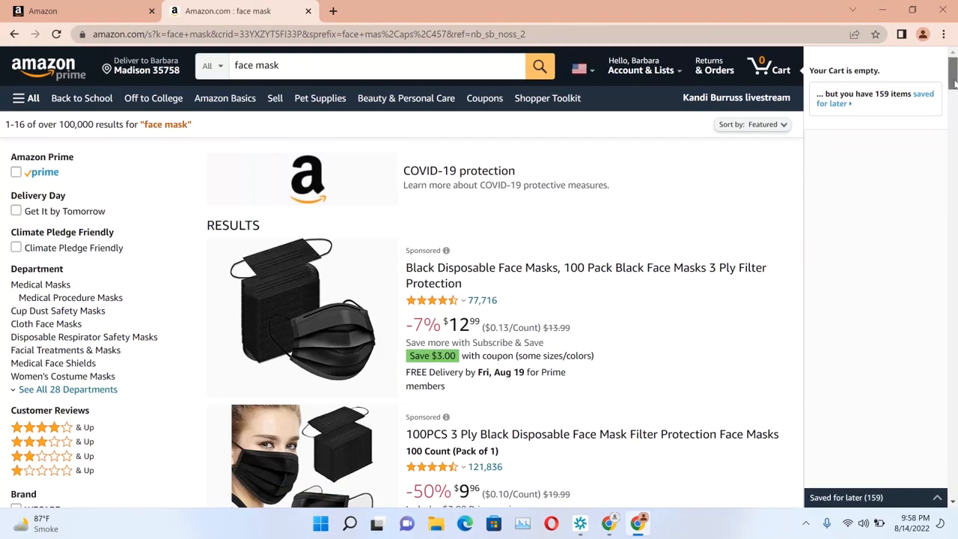
pyautogui.moveTo(953, 82)
pyautogui.mouseDown()
pyautogui.moveTo(955, 183)
pyautogui.moveTo(954, 68)
pyautogui.mouseUp()
# Step: Return to Seller Central and start adding a product that is not sold on Amazon, bringing up the category list
pyautogui.click(64, 11)
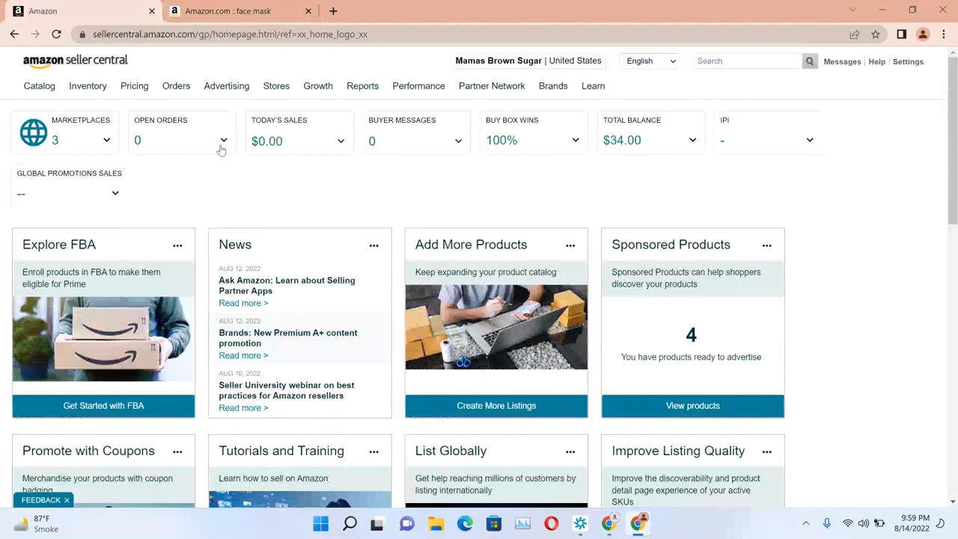
pyautogui.moveTo(101, 101)
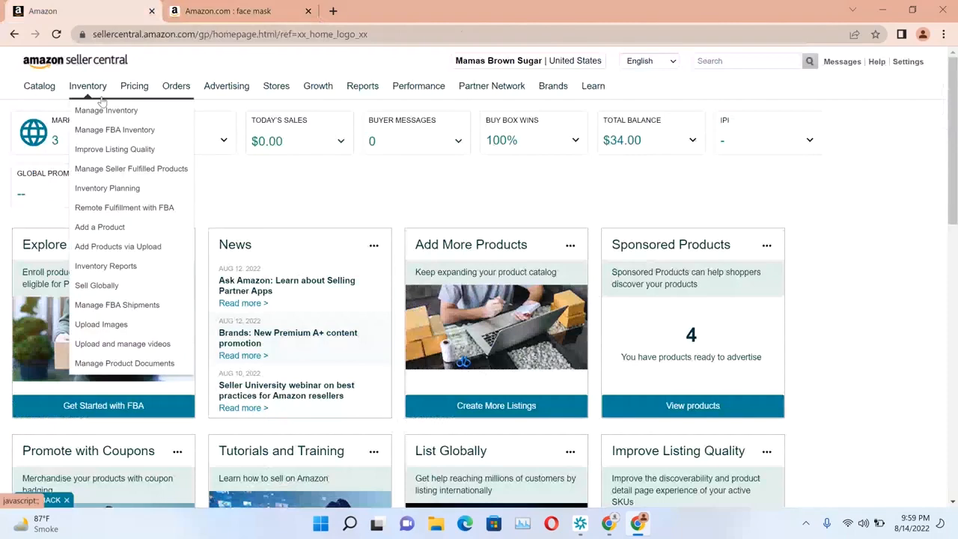
pyautogui.click(135, 230)
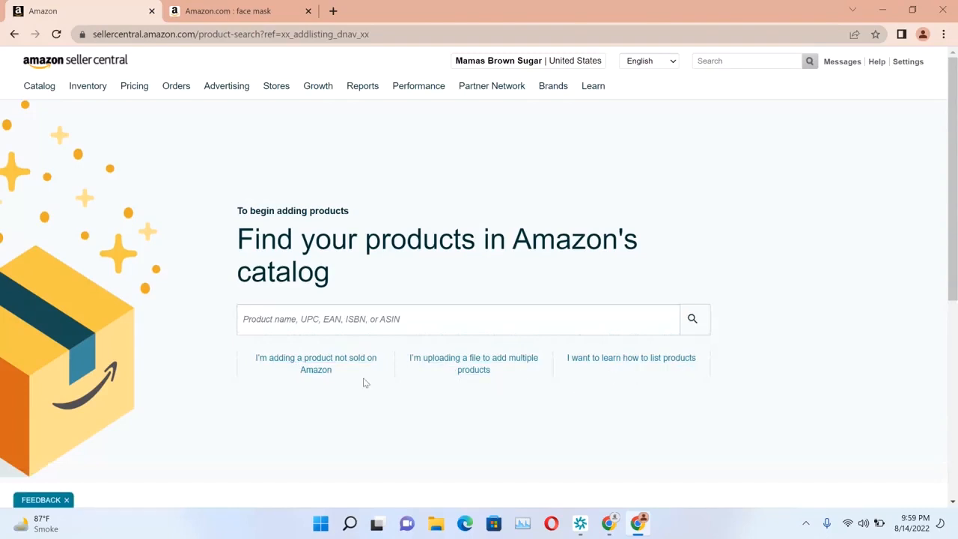
pyautogui.click(317, 378)
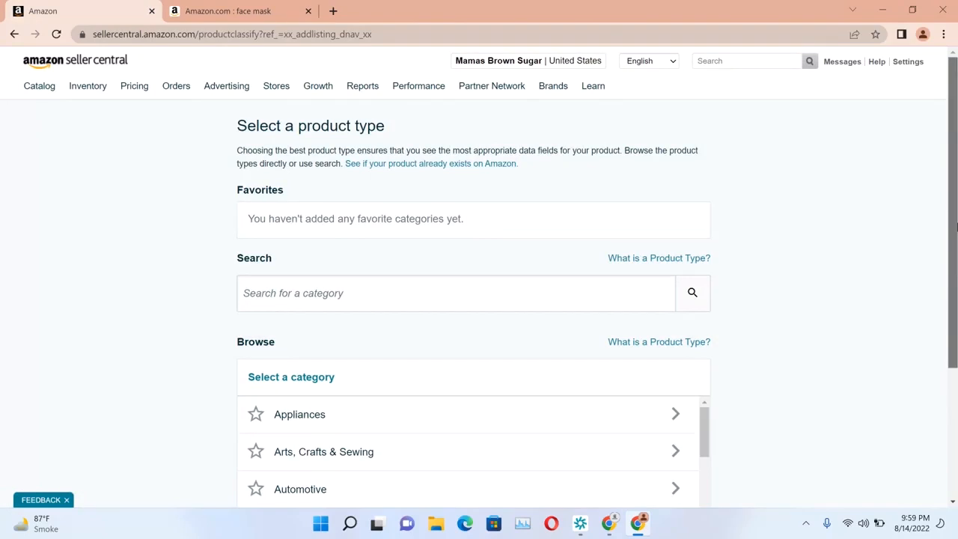
pyautogui.moveTo(955, 227); pyautogui.dragTo(956, 318)
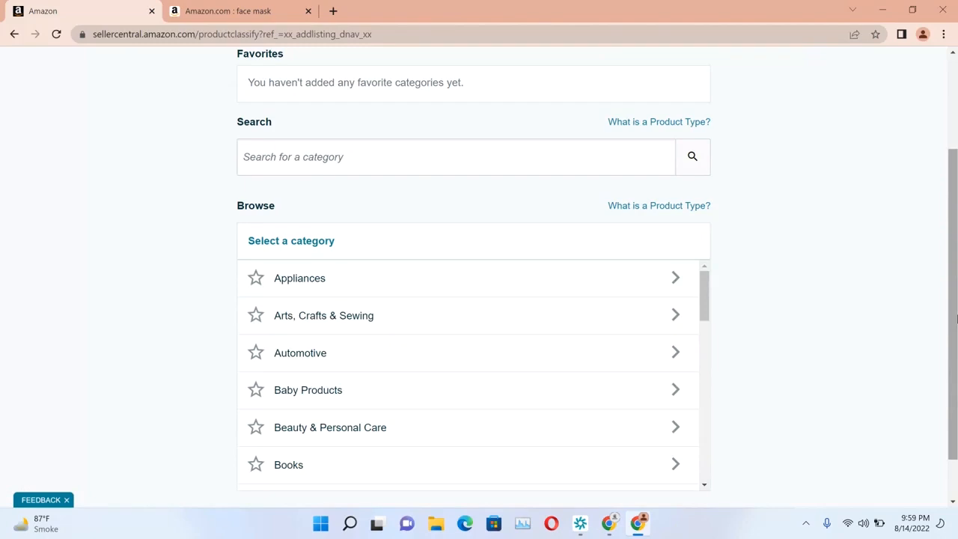
# Step: Open the "Face Mask 100PCS Adult Black Disposable Masks" listing in the store results and examine its product details and best-seller category
pyautogui.click(241, 11)
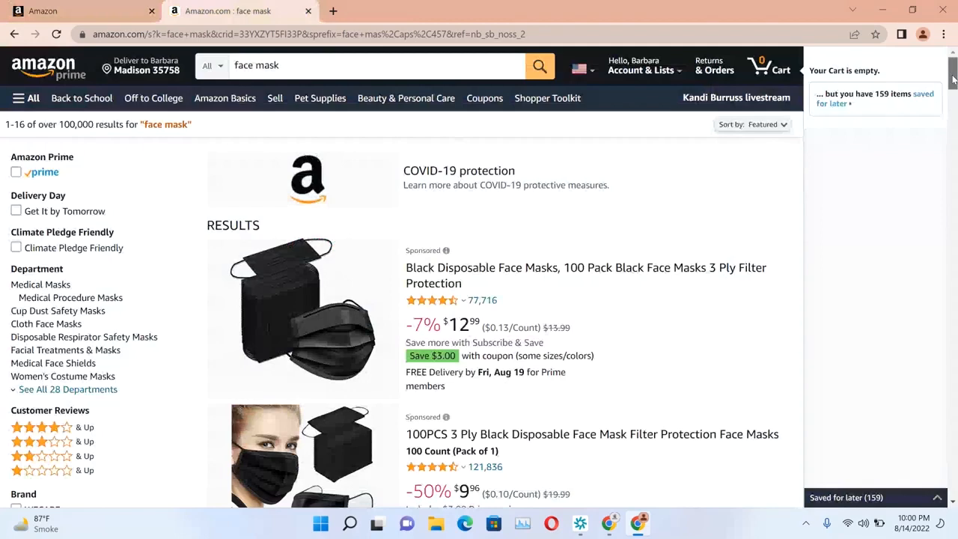
pyautogui.moveTo(954, 80); pyautogui.dragTo(953, 88)
pyautogui.scroll(-3, 355, 202)
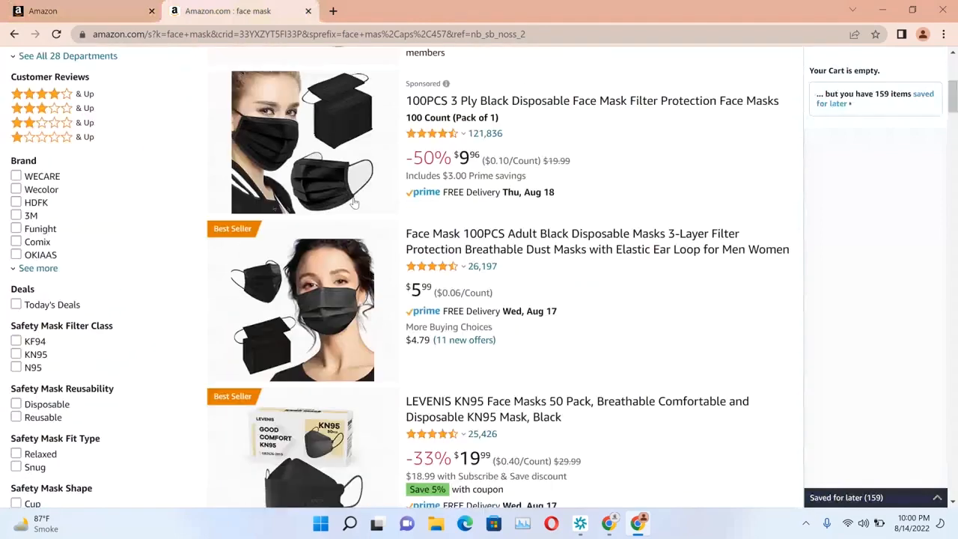
pyautogui.click(340, 305)
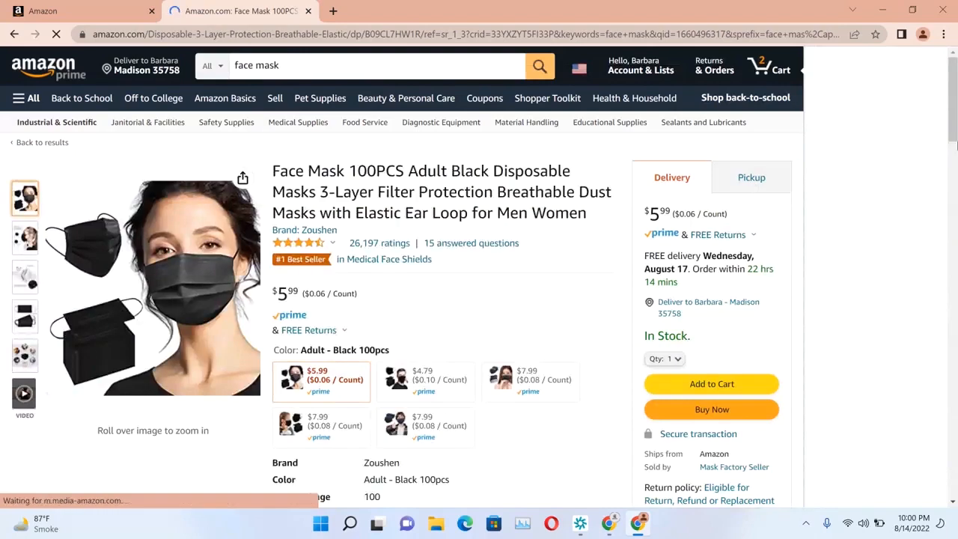
pyautogui.moveTo(952, 106); pyautogui.dragTo(953, 245)
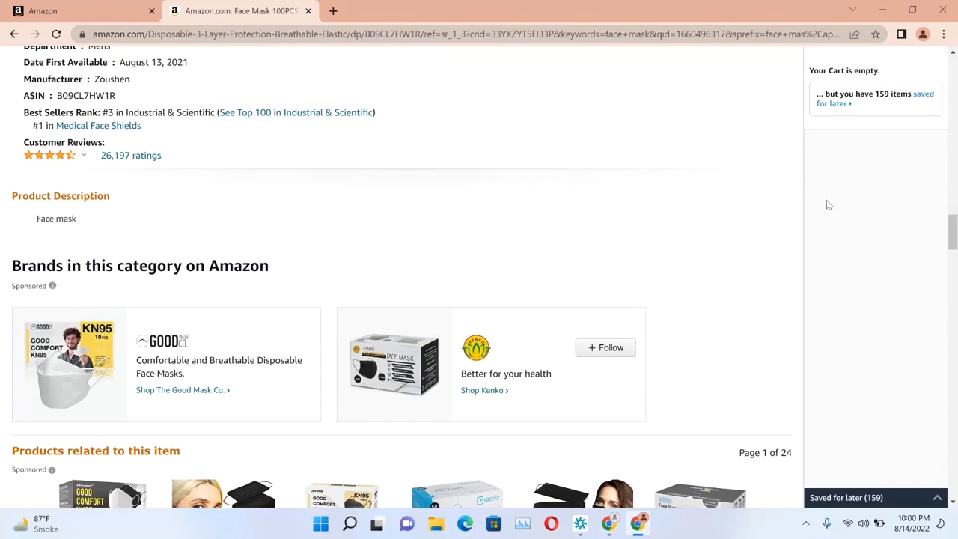
pyautogui.moveTo(957, 229); pyautogui.dragTo(949, 51)
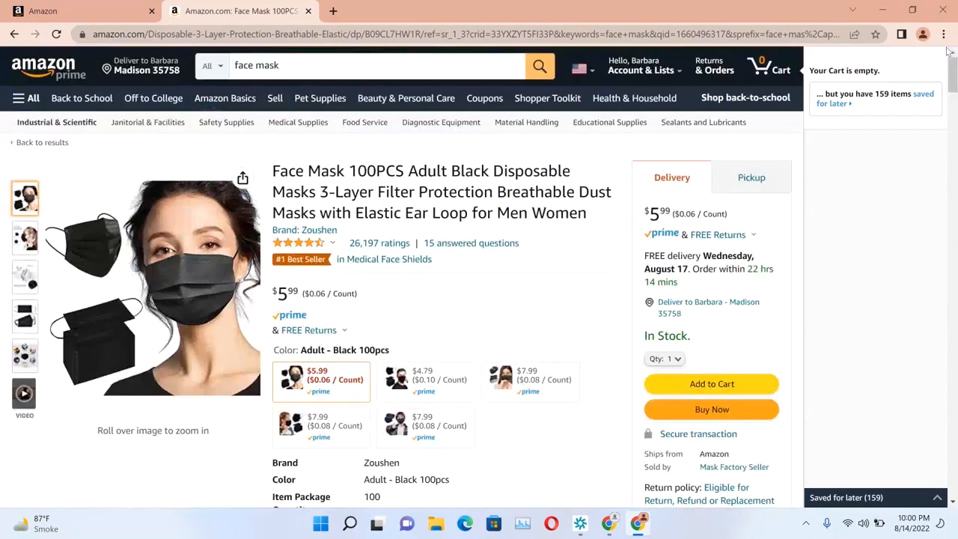
# Step: Search Seller Central's product types for "face mask" and select Safety Mask under Industrial & Scientific, Face Protection, Masks & Respirators
pyautogui.click(71, 18)
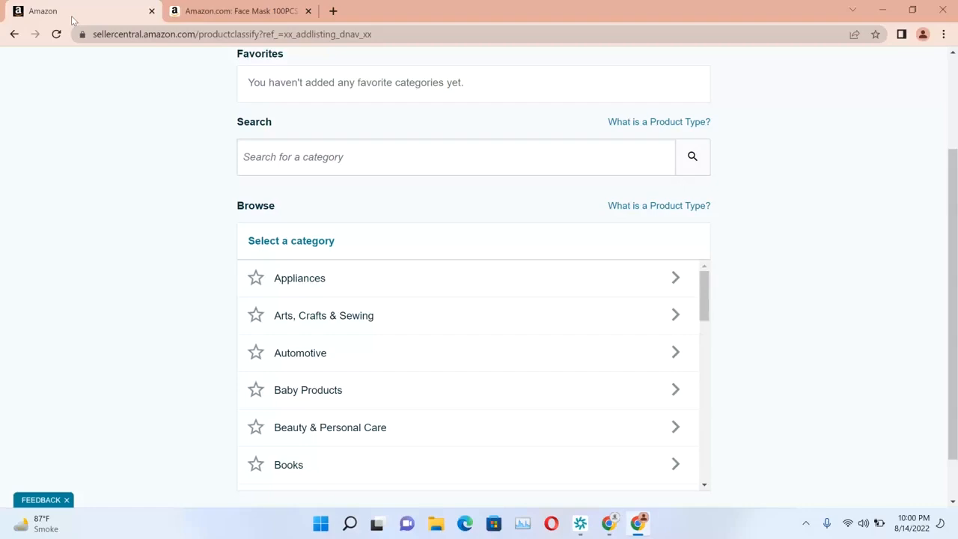
pyautogui.click(327, 159)
pyautogui.write('face mask')
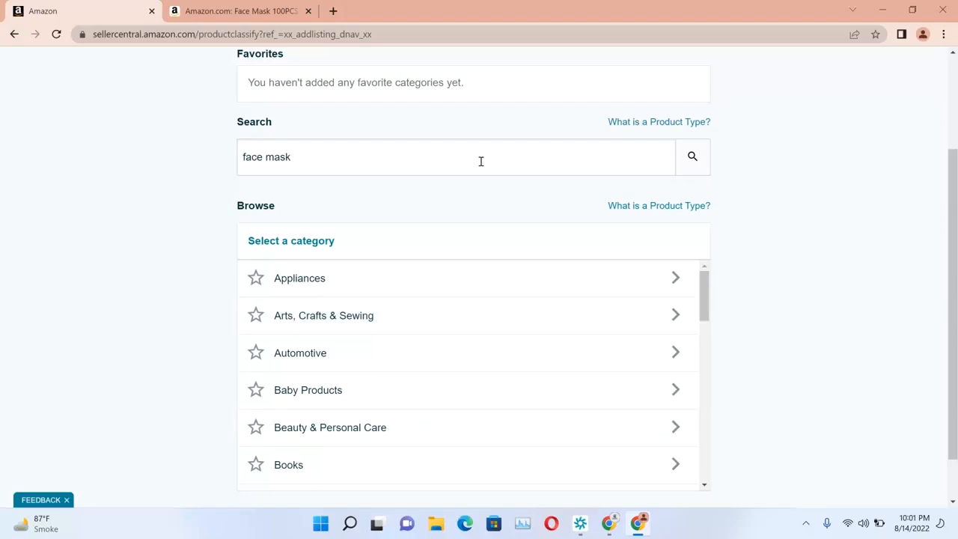
pyautogui.press('Return')
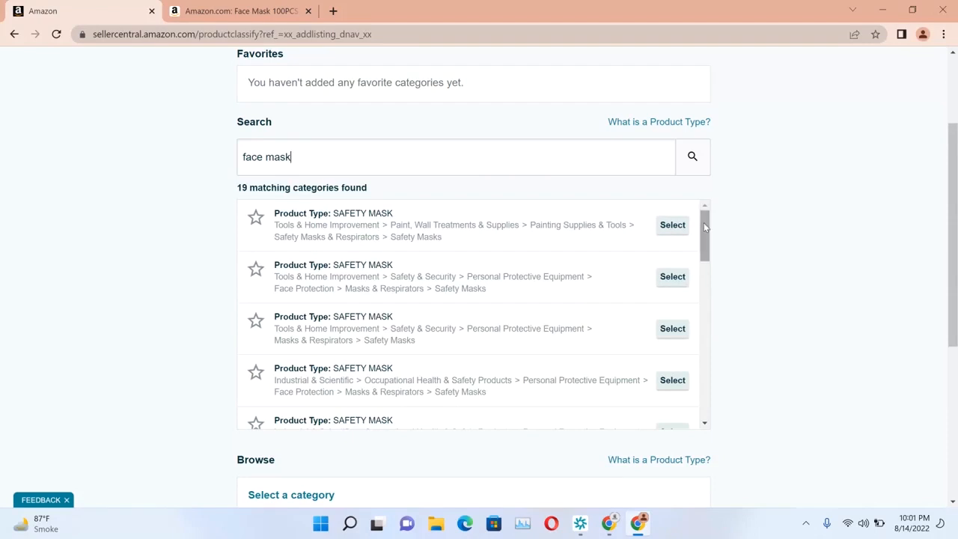
pyautogui.scroll(-1, 703, 222)
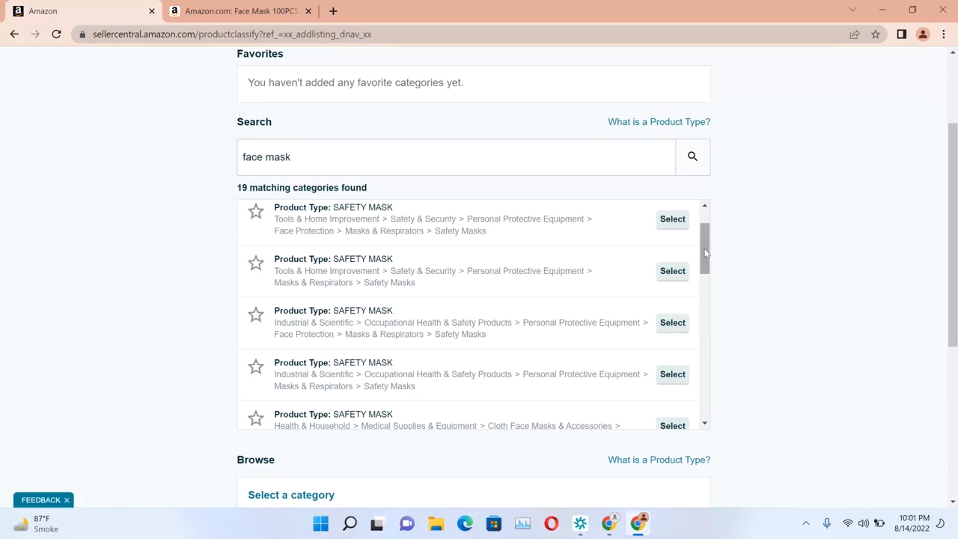
pyautogui.moveTo(705, 253)
pyautogui.mouseDown()
pyautogui.moveTo(712, 283)
pyautogui.moveTo(703, 234)
pyautogui.mouseUp()
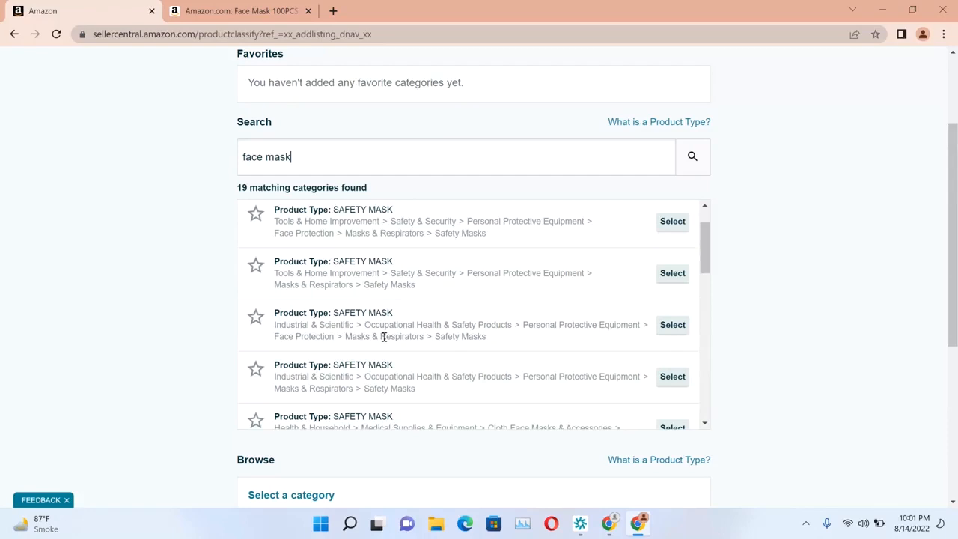
pyautogui.click(672, 335)
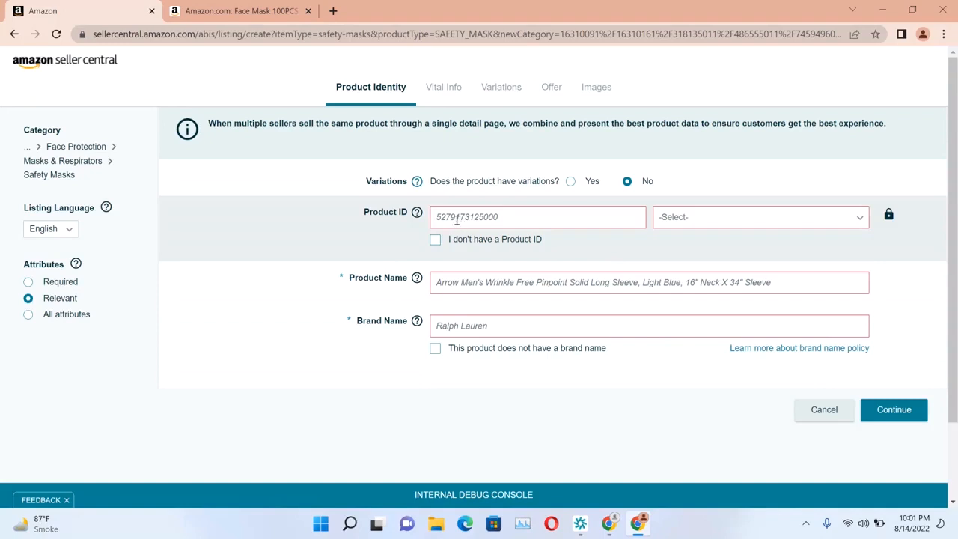
# Step: Mark the new listing as having no Product ID and enter "Face mask" as the product name
pyautogui.click(783, 217)
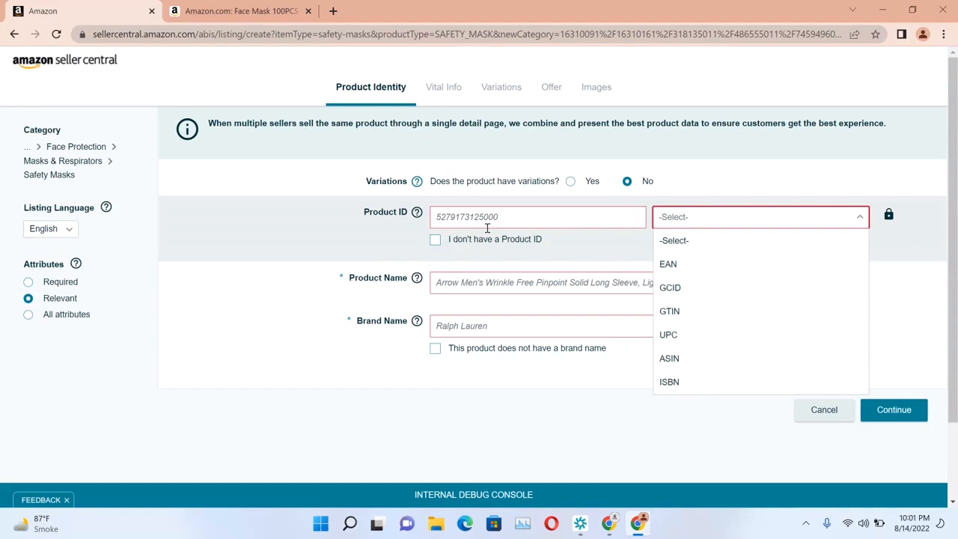
pyautogui.click(434, 241)
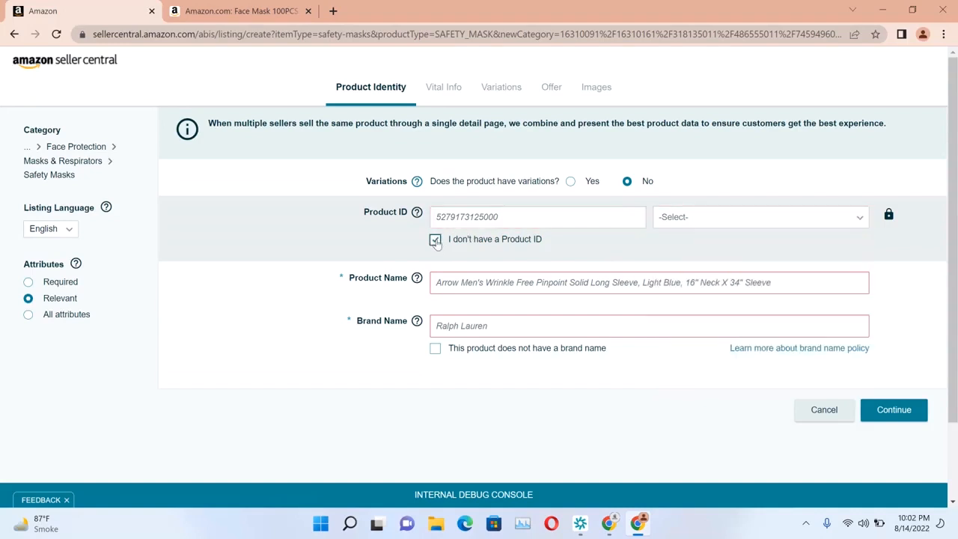
pyautogui.click(469, 278)
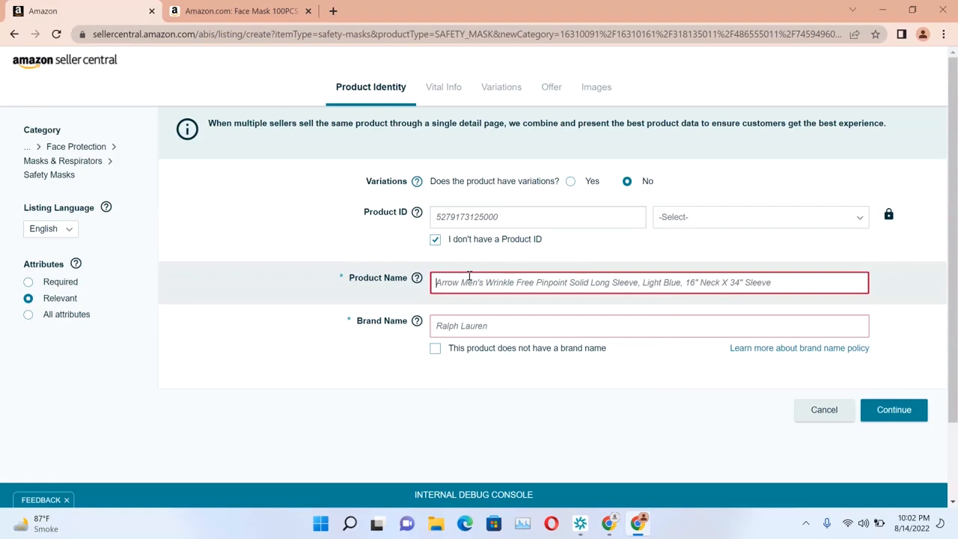
pyautogui.click(470, 281)
pyautogui.write('Face ')
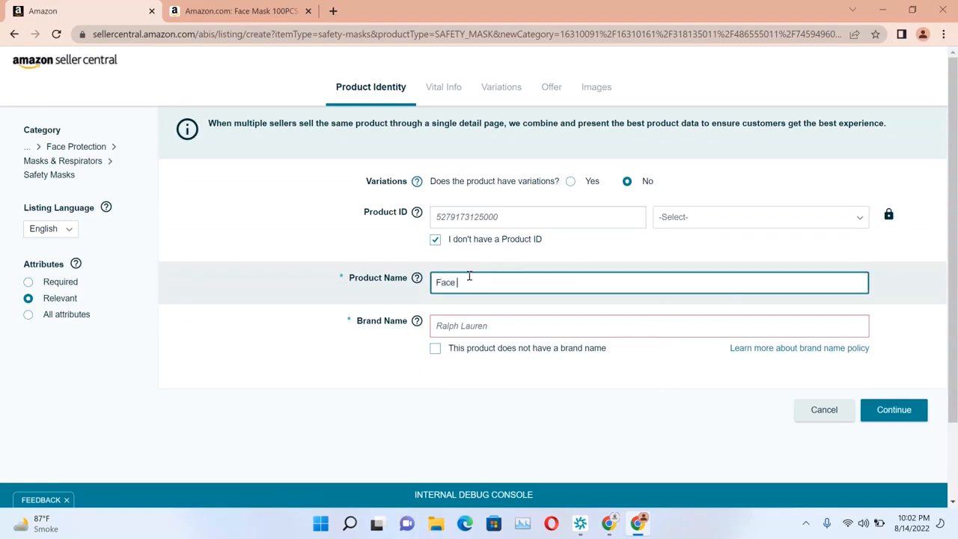
pyautogui.write('mask')
# Step: Mark the product as having no brand name and continue to the Vital Info section
pyautogui.click(497, 334)
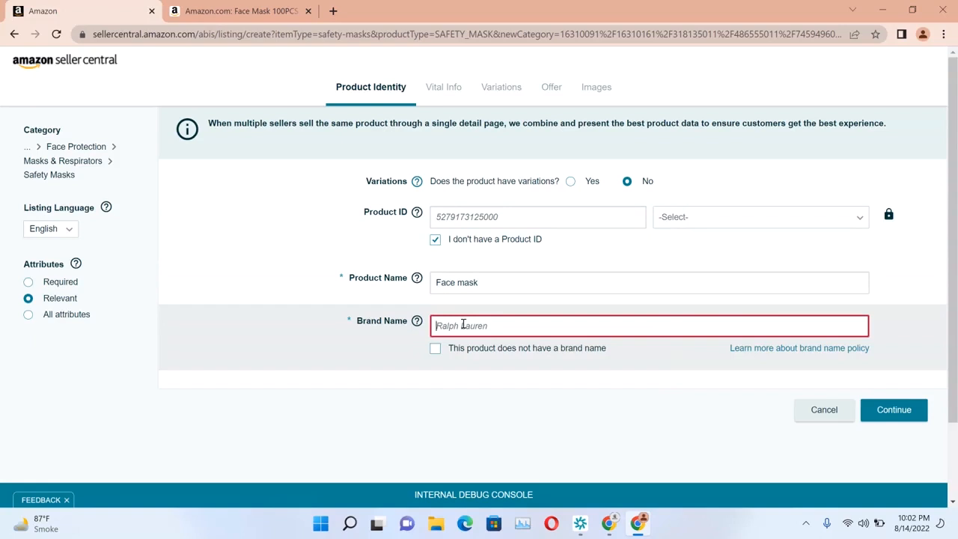
pyautogui.click(435, 351)
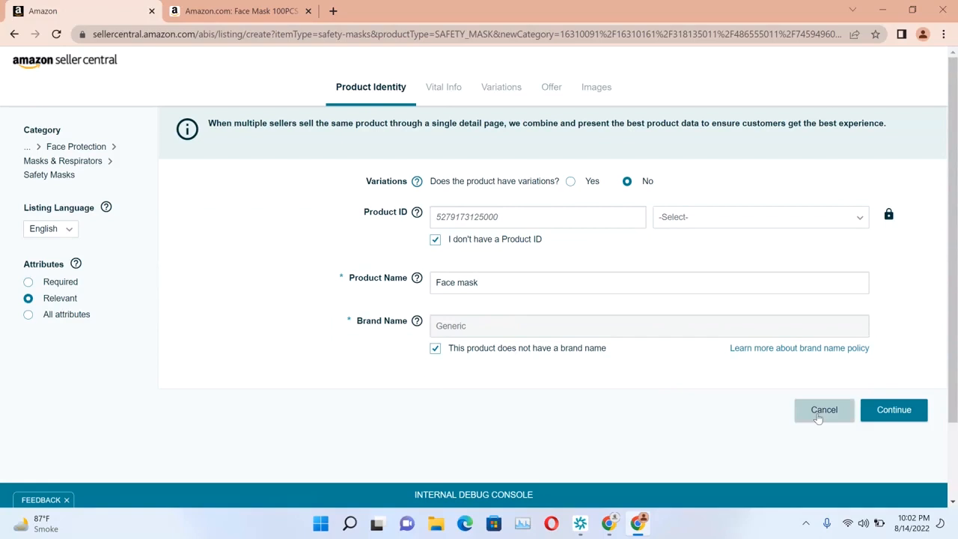
pyautogui.click(891, 419)
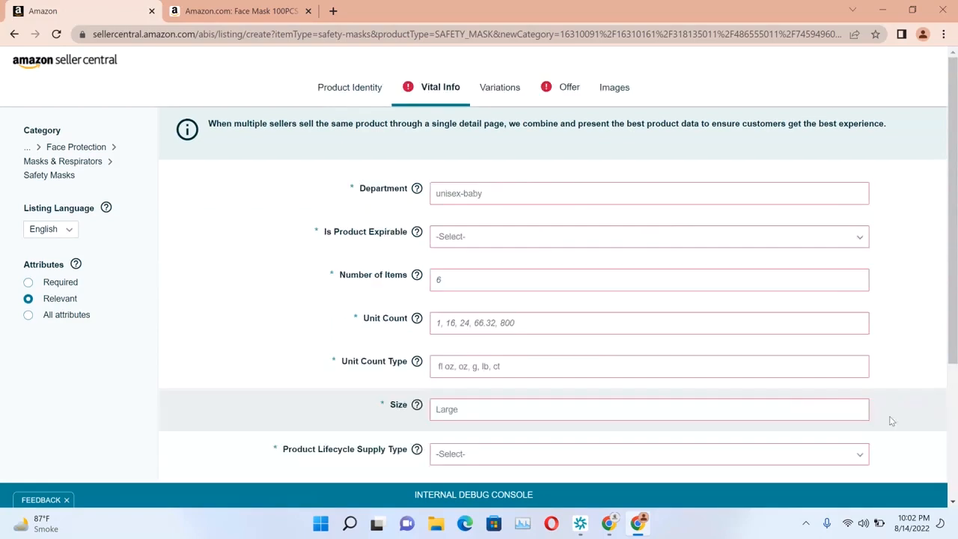
# Step: Set the department to Men, Is Product Expirable to No, and the number of items to 1
pyautogui.click(481, 194)
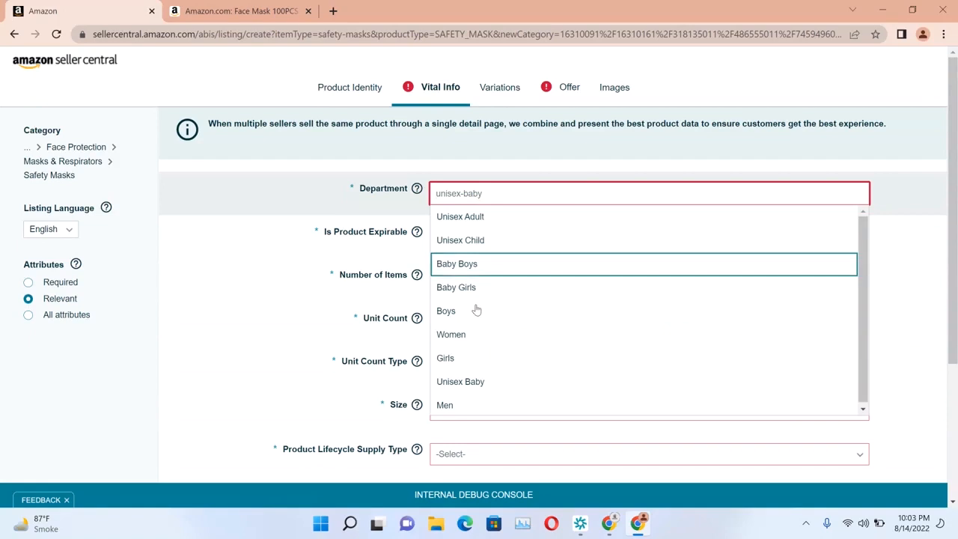
pyautogui.click(475, 405)
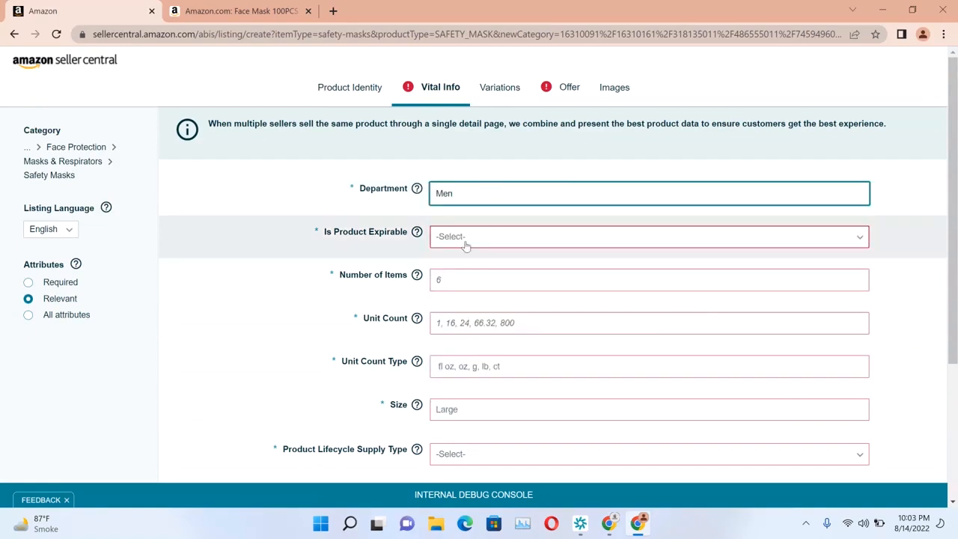
pyautogui.click(466, 245)
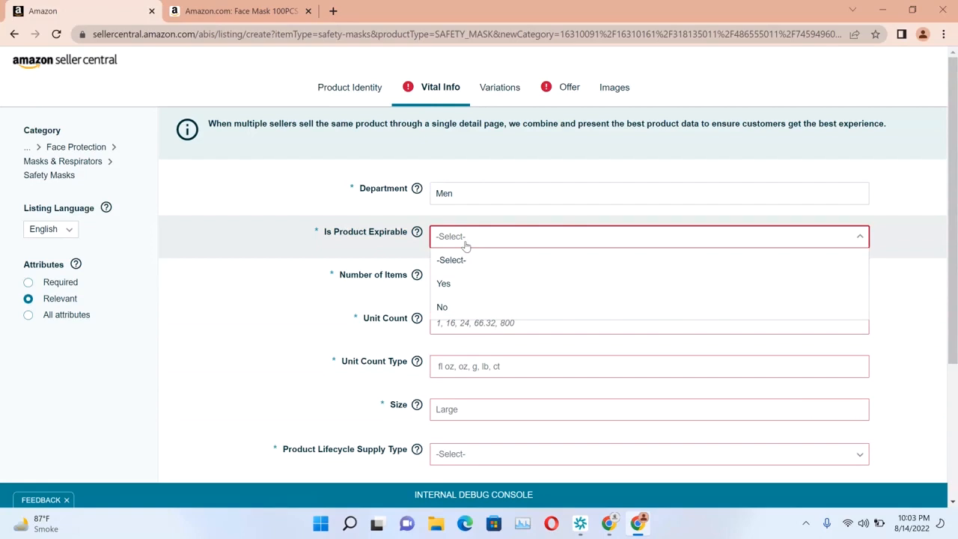
pyautogui.click(467, 307)
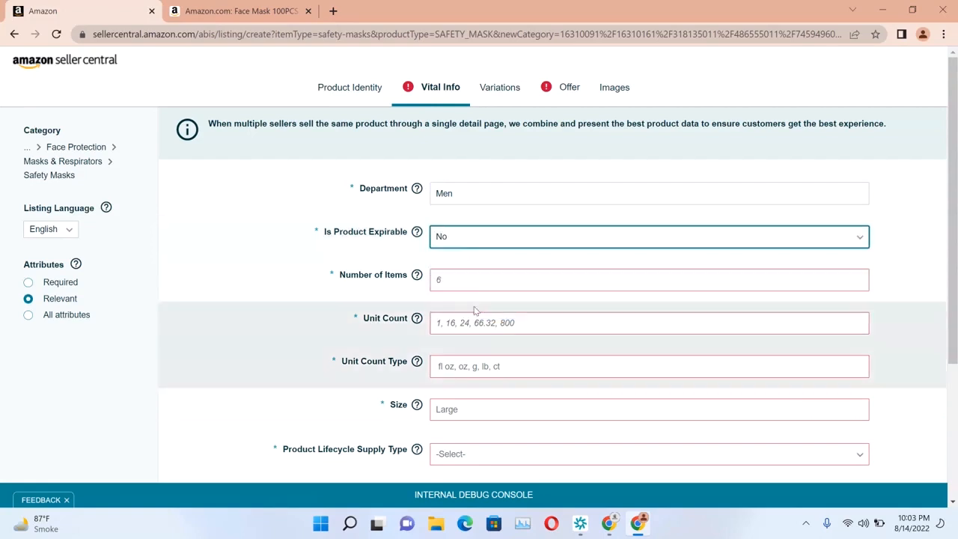
pyautogui.click(452, 281)
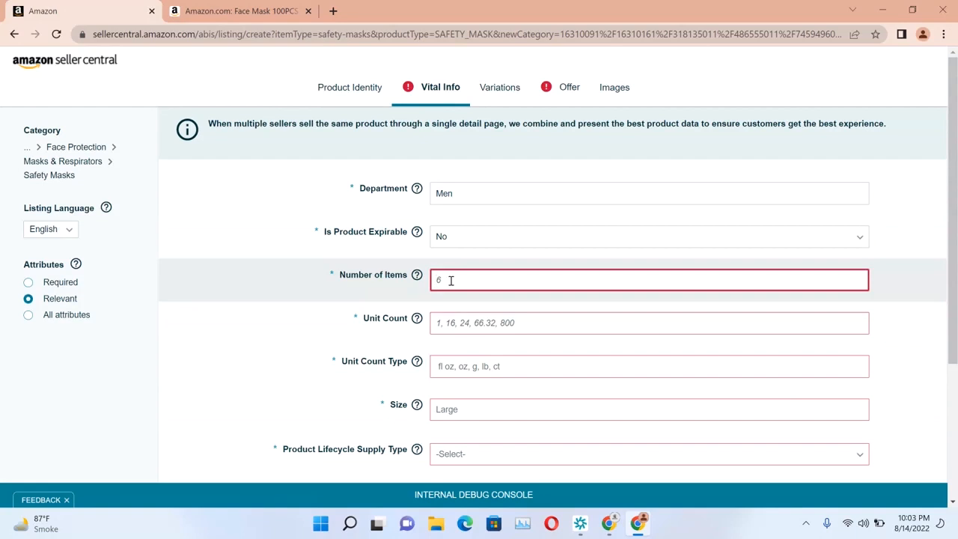
pyautogui.write('1')
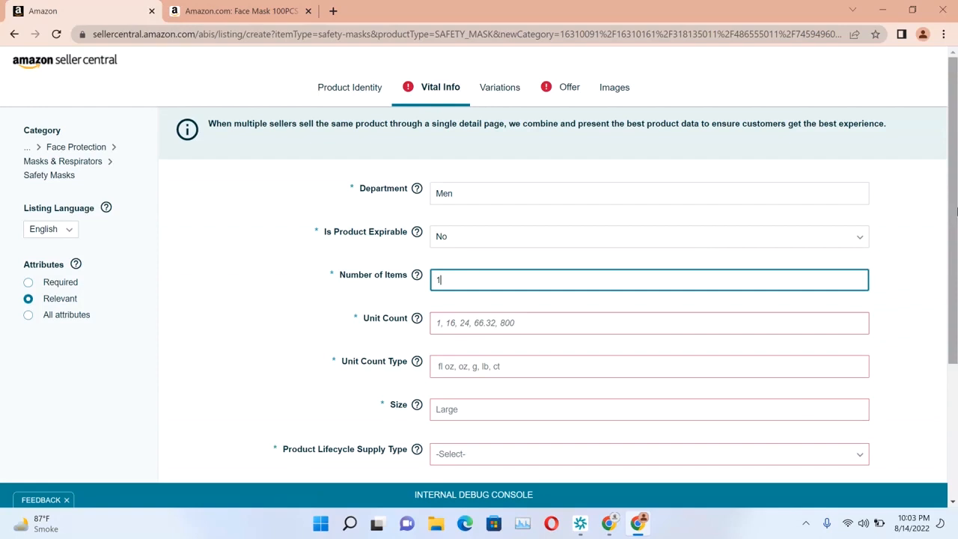
# Step: Set the unit count to 1 and the unit count type to Count
pyautogui.moveTo(956, 212); pyautogui.dragTo(956, 271)
pyautogui.scroll(-1, 479, 269)
pyautogui.click(464, 193)
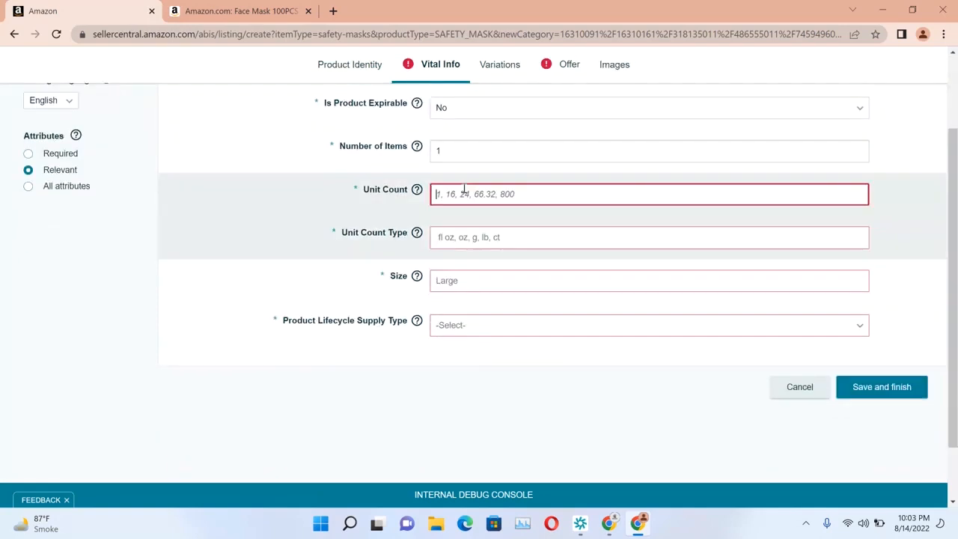
pyautogui.write('1')
pyautogui.click(473, 247)
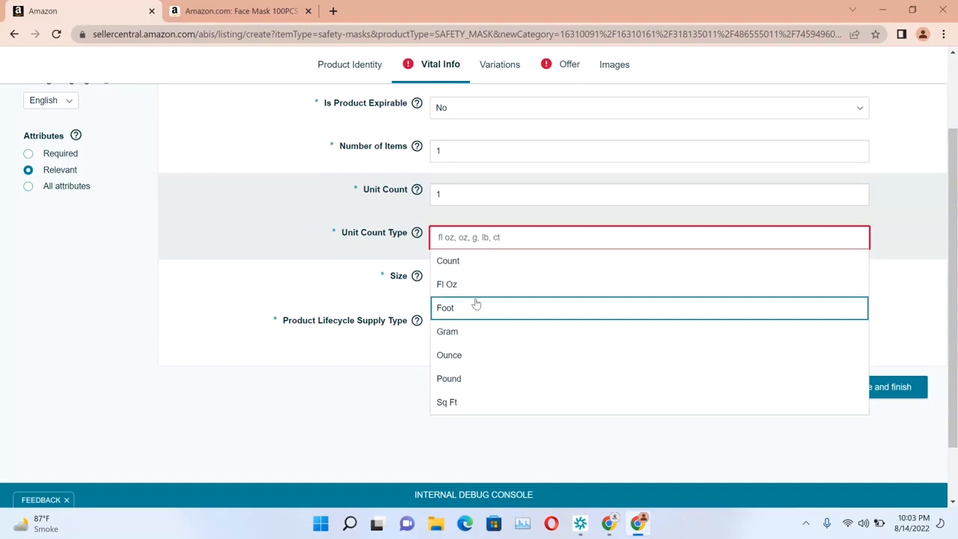
pyautogui.click(470, 261)
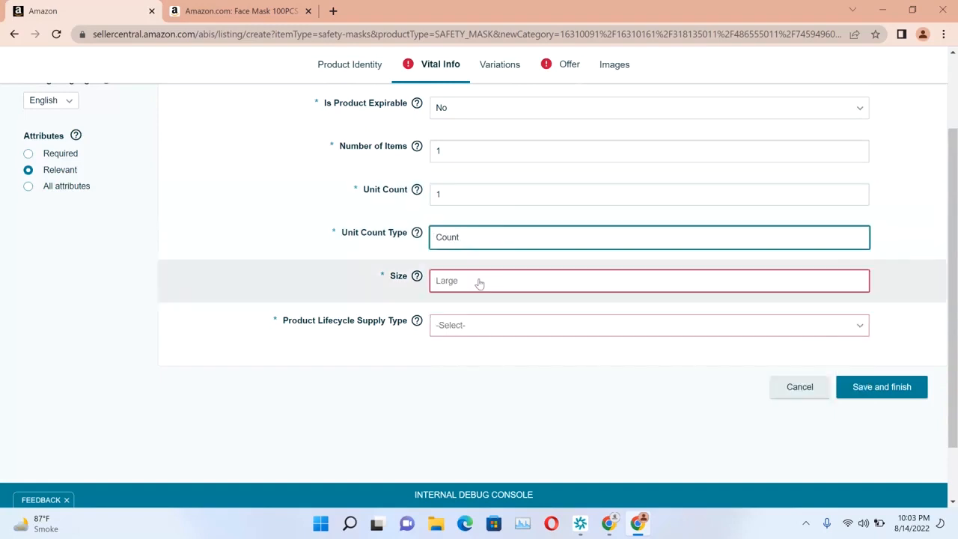
# Step: Set the size to Large and the product lifecycle supply type to Fashion
pyautogui.click(478, 280)
pyautogui.click(480, 307)
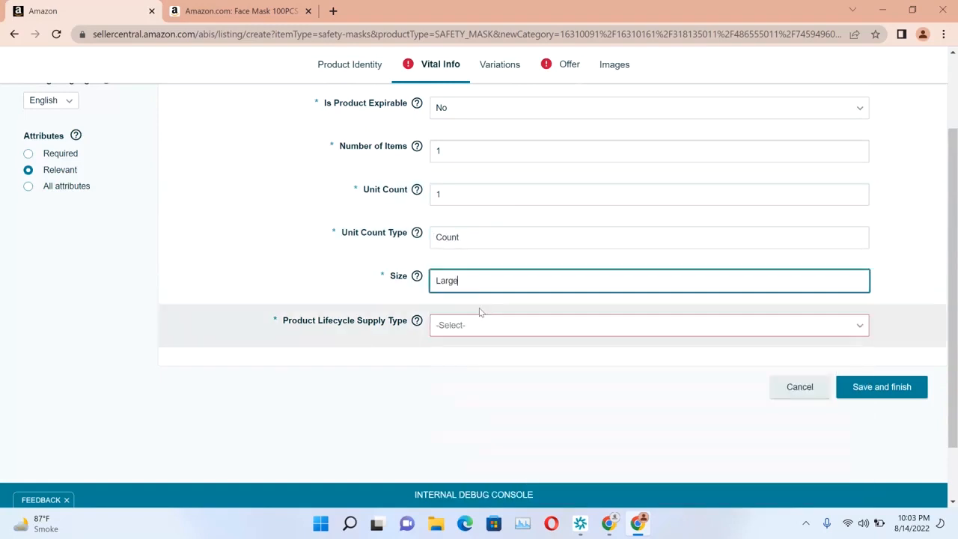
pyautogui.click(464, 327)
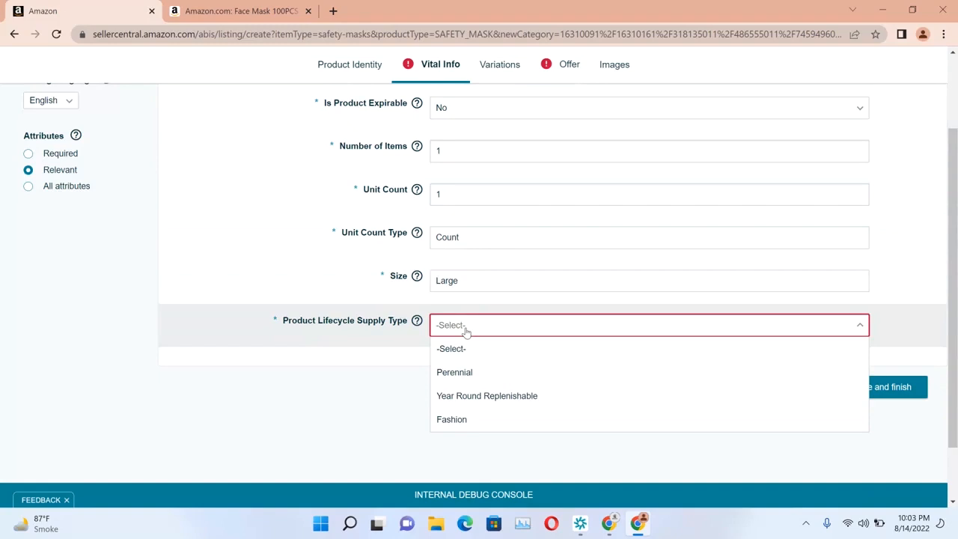
pyautogui.click(486, 419)
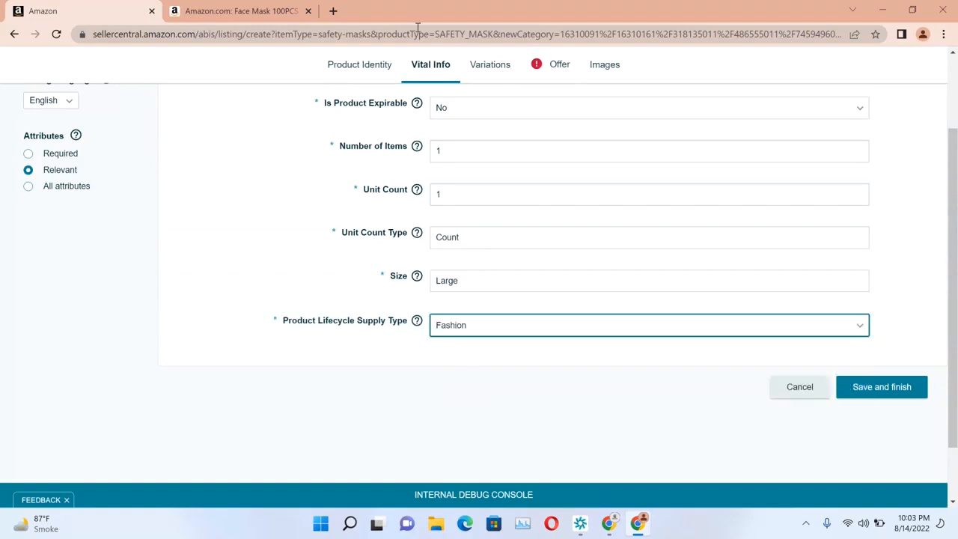
# Step: Pass through Variations without choosing a type, and fill in the Offer section with price USD 45.00, quantity 100 and item condition New
pyautogui.click(479, 71)
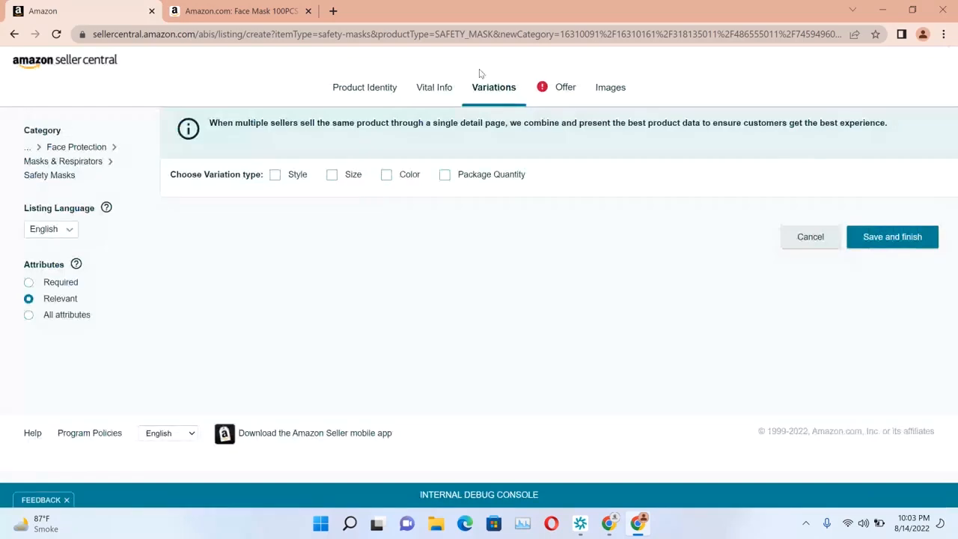
pyautogui.click(569, 96)
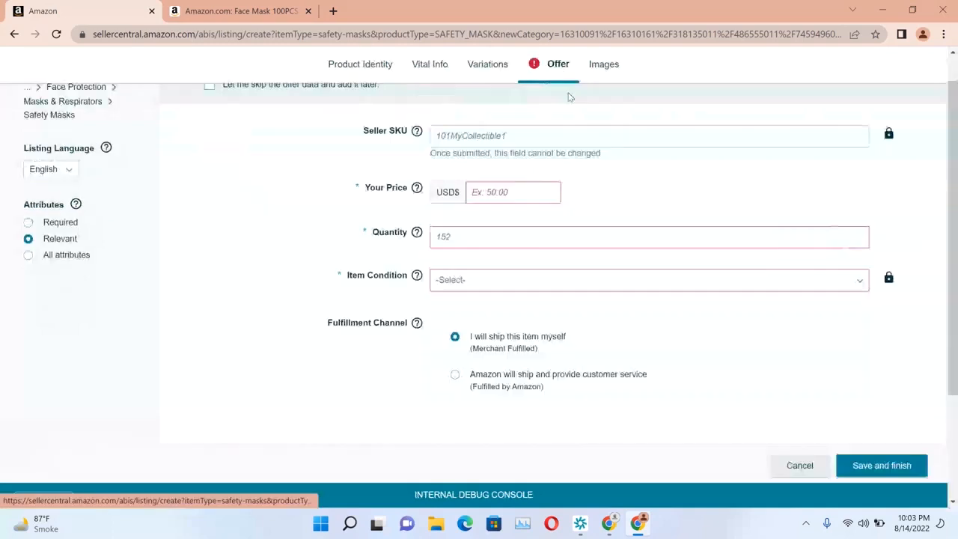
pyautogui.click(474, 193)
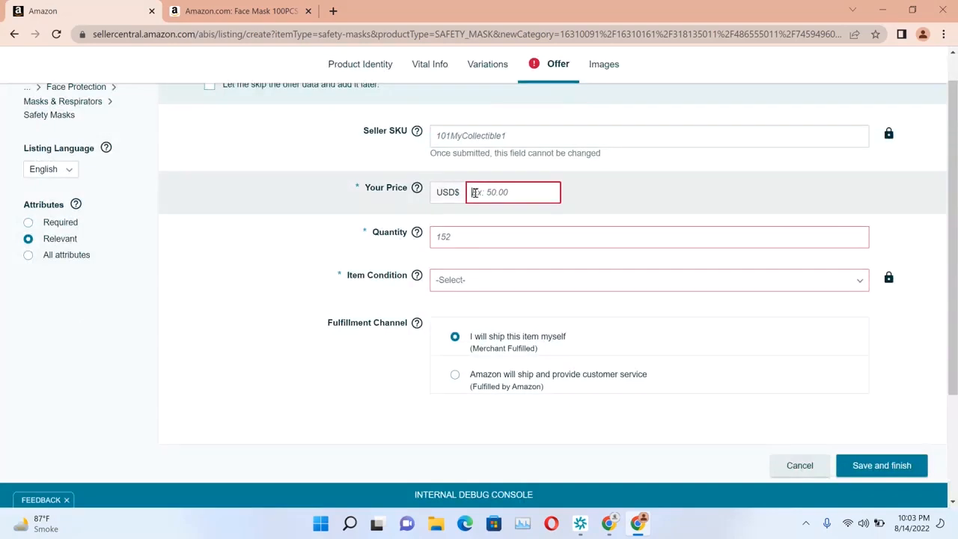
pyautogui.write('45')
pyautogui.click(475, 233)
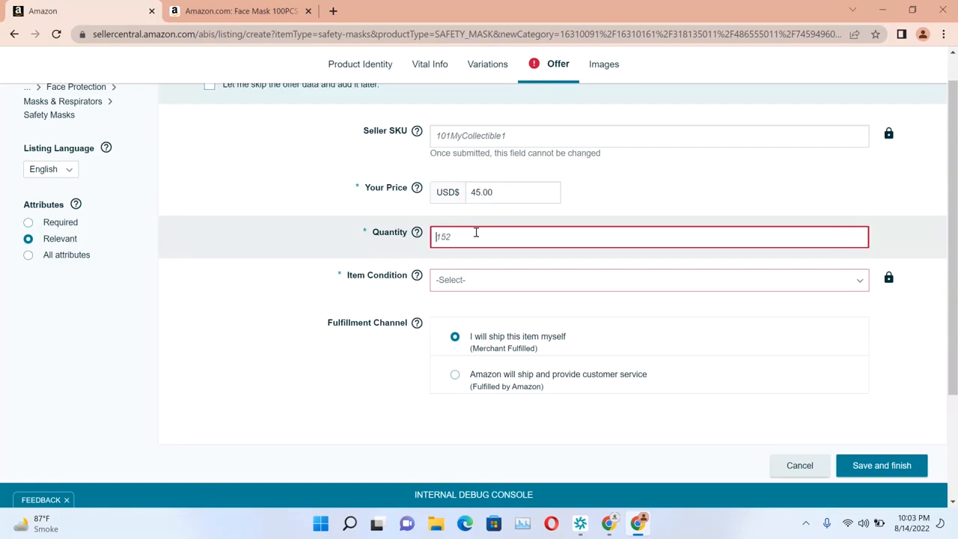
pyautogui.write('100')
pyautogui.click(491, 279)
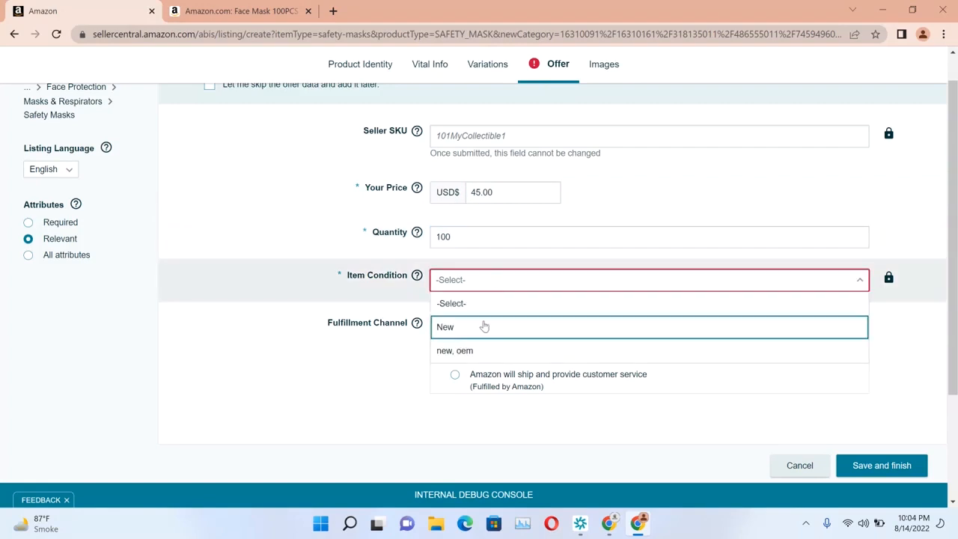
pyautogui.click(484, 327)
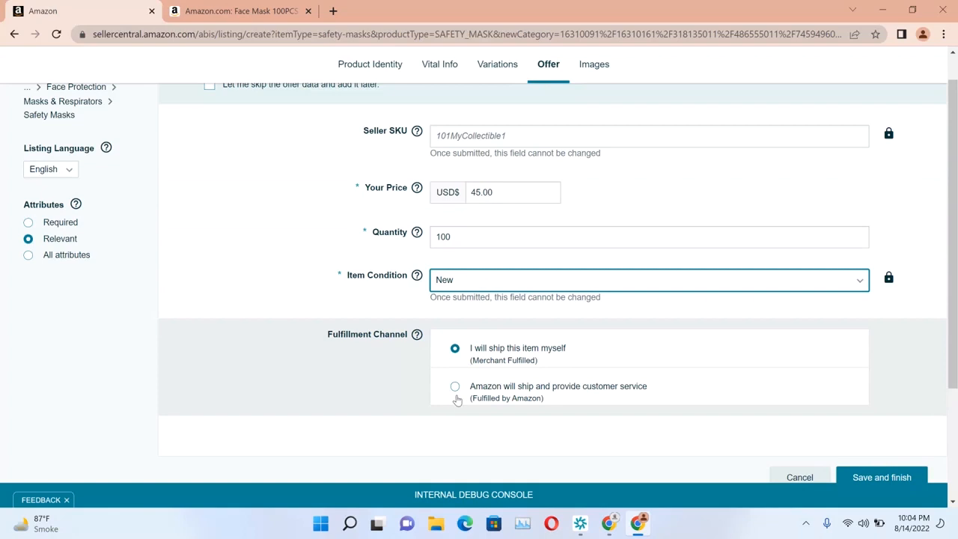
# Step: Open the listing's Images section and review the image upload slots and the options for finishing the listing
pyautogui.click(603, 68)
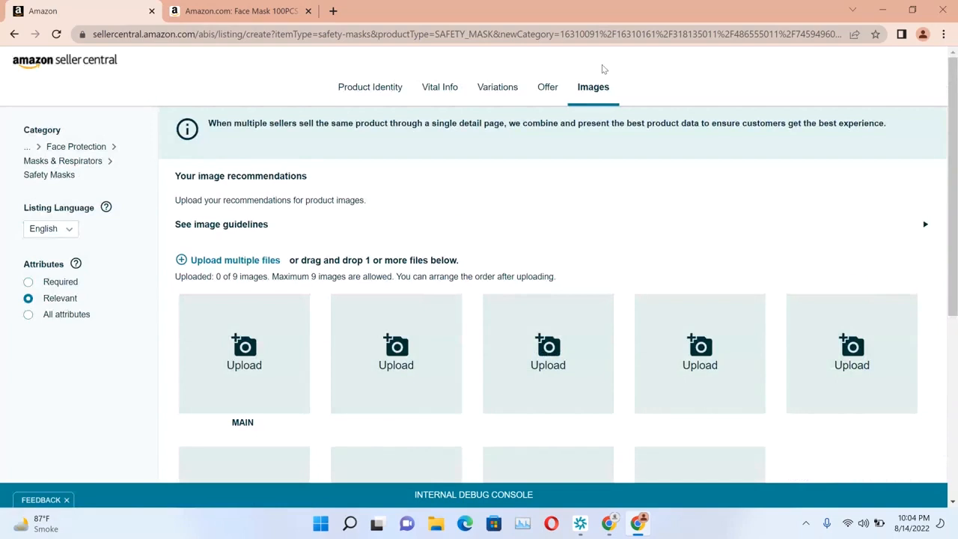
pyautogui.moveTo(953, 169); pyautogui.dragTo(956, 335)
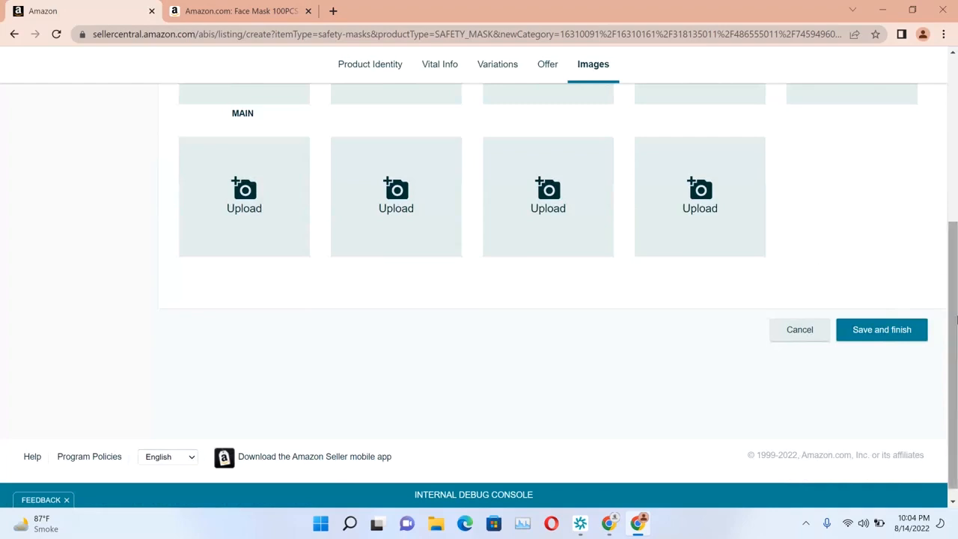
pyautogui.moveTo(953, 285); pyautogui.dragTo(954, 119)
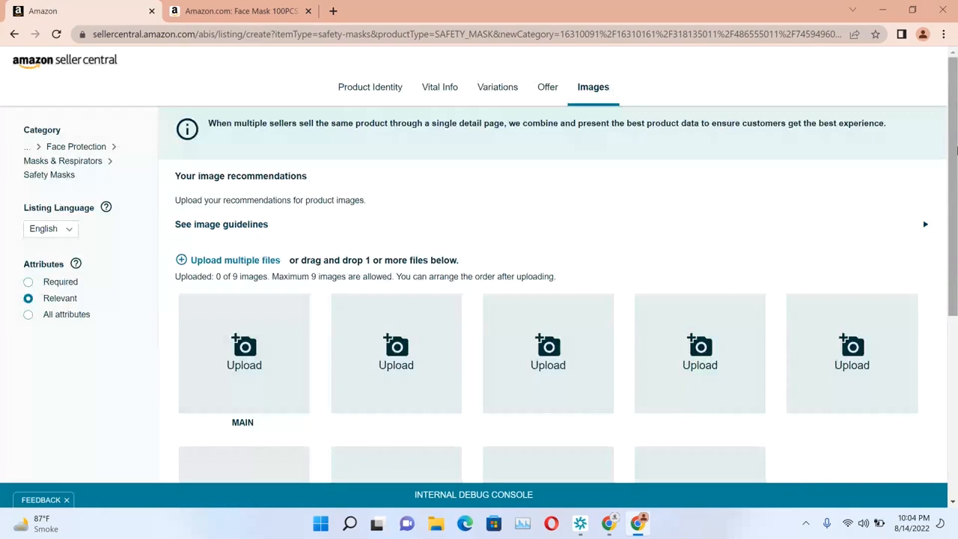
pyautogui.moveTo(955, 150)
pyautogui.mouseDown()
pyautogui.moveTo(955, 278)
pyautogui.moveTo(953, 145)
pyautogui.mouseUp()
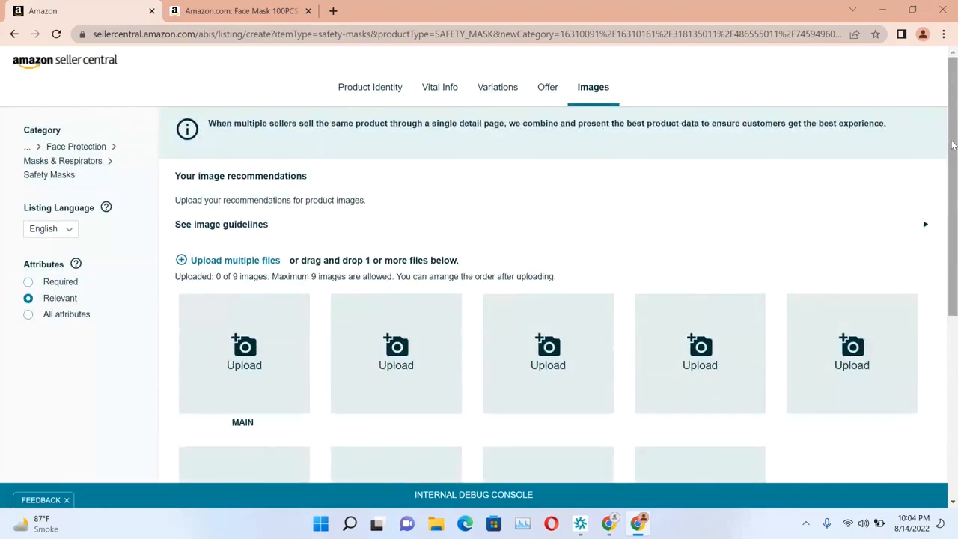